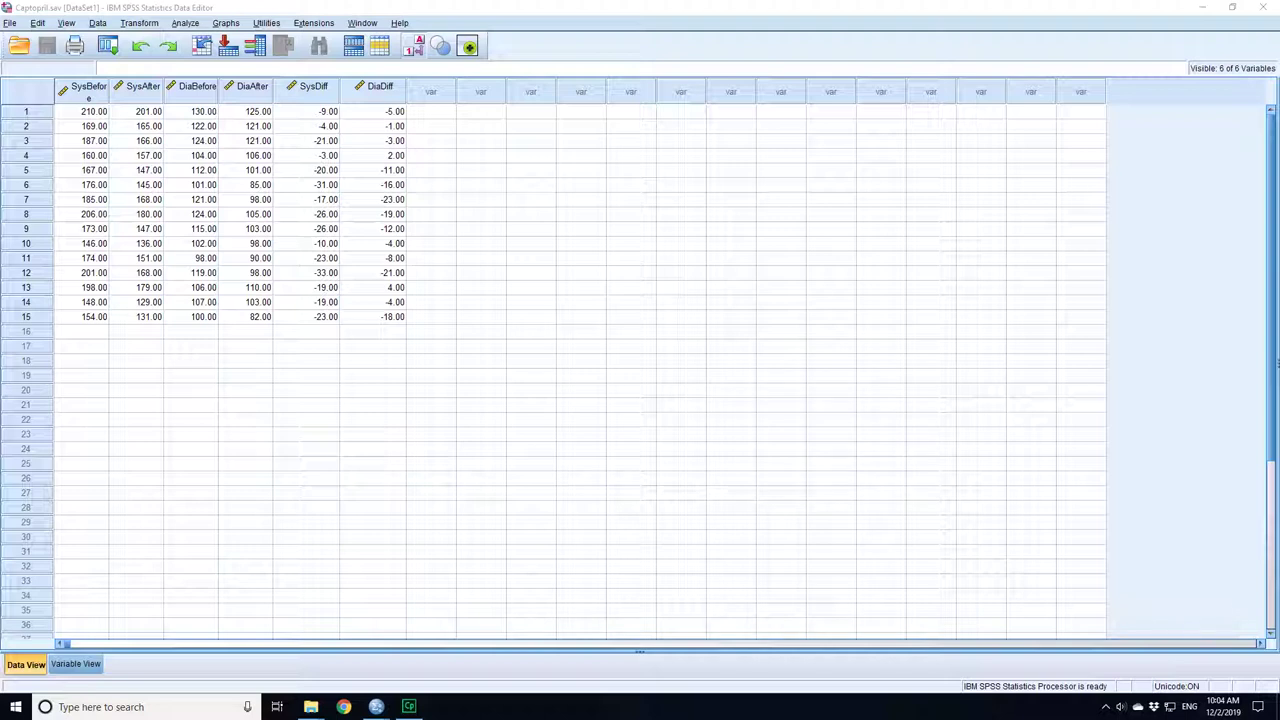
Step: Pair systolic pressure before and after Captopril in a paired-samples t-test (t = 8.123)
left_click(185, 22)
mouse_move(217, 101)
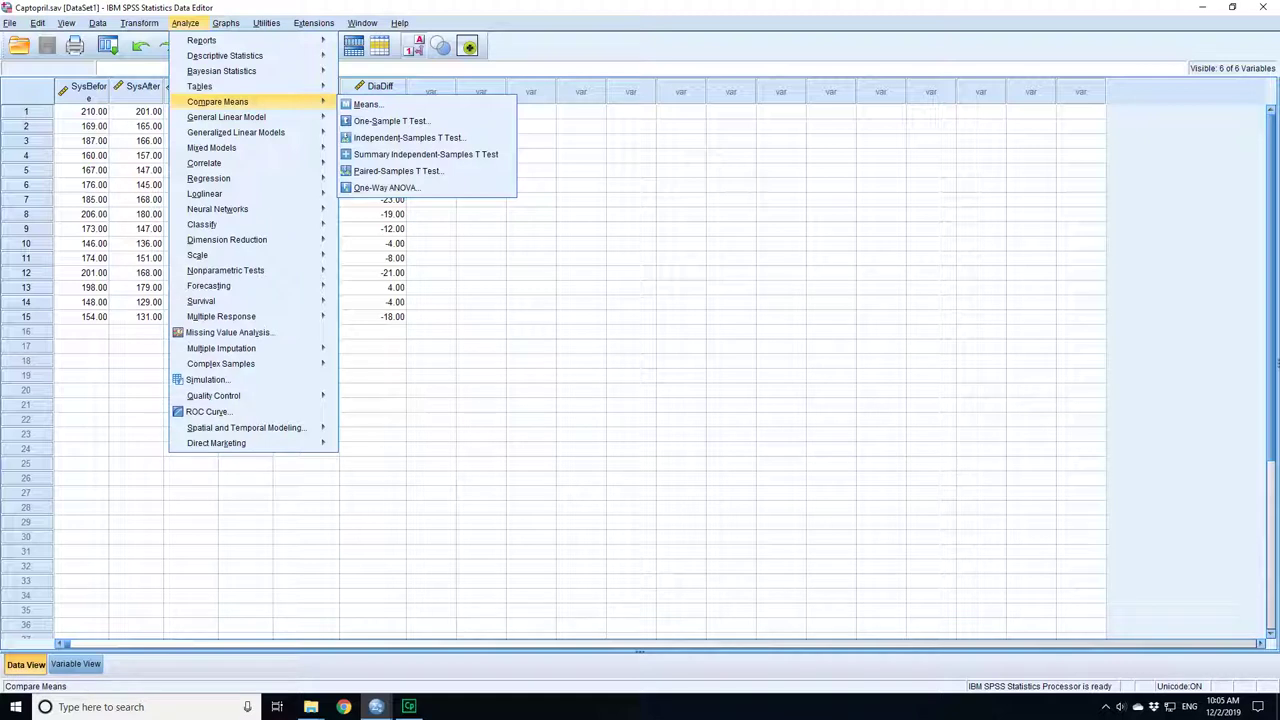
left_click(397, 171)
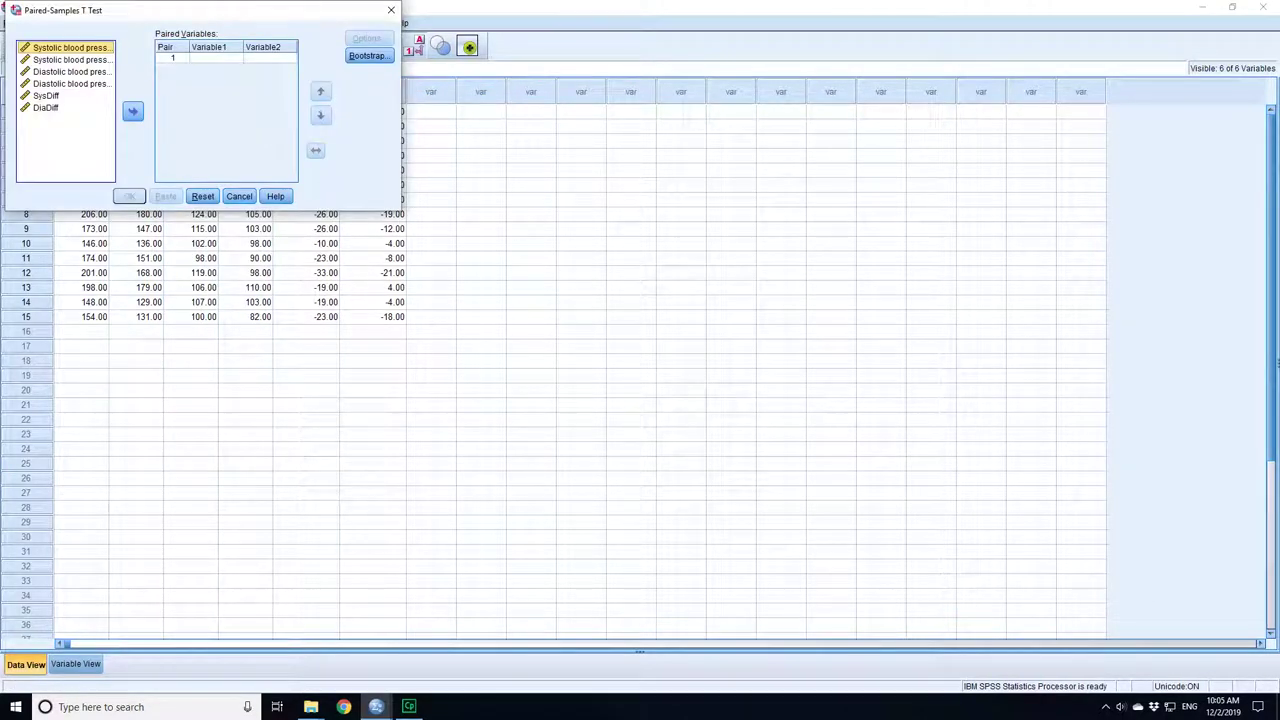
left_click(133, 111)
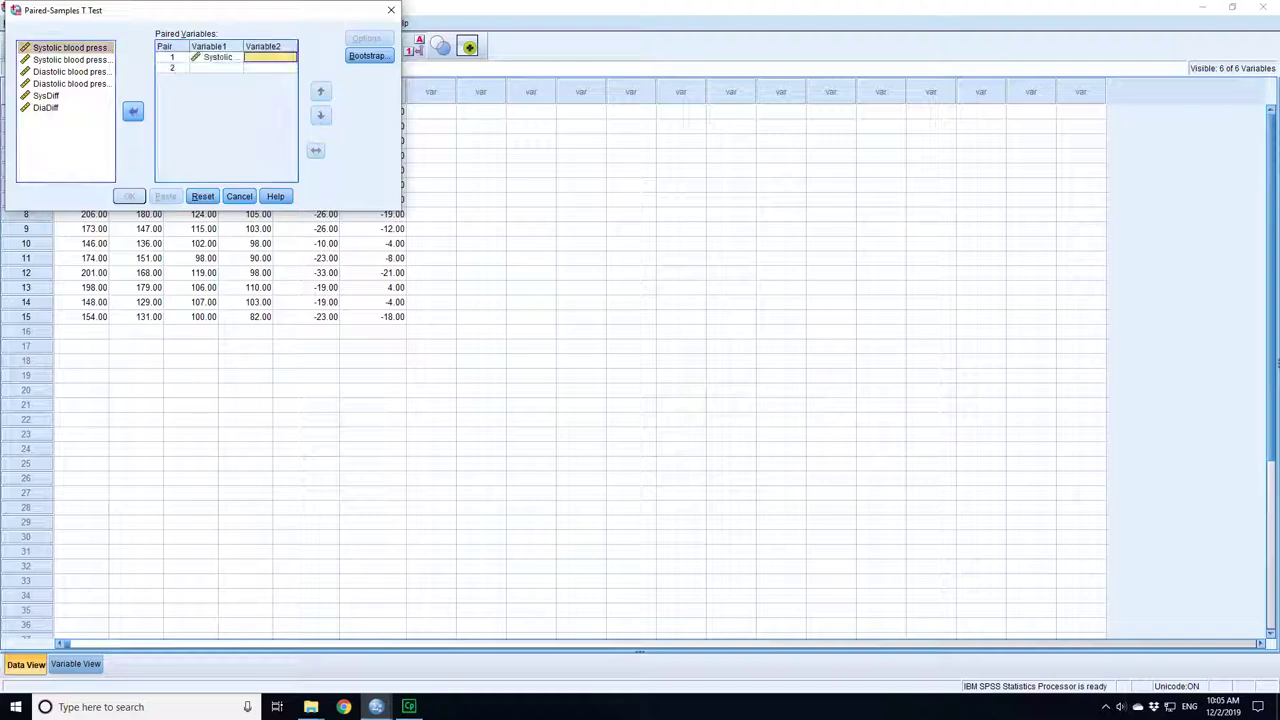
left_click(70, 59)
left_click(133, 111)
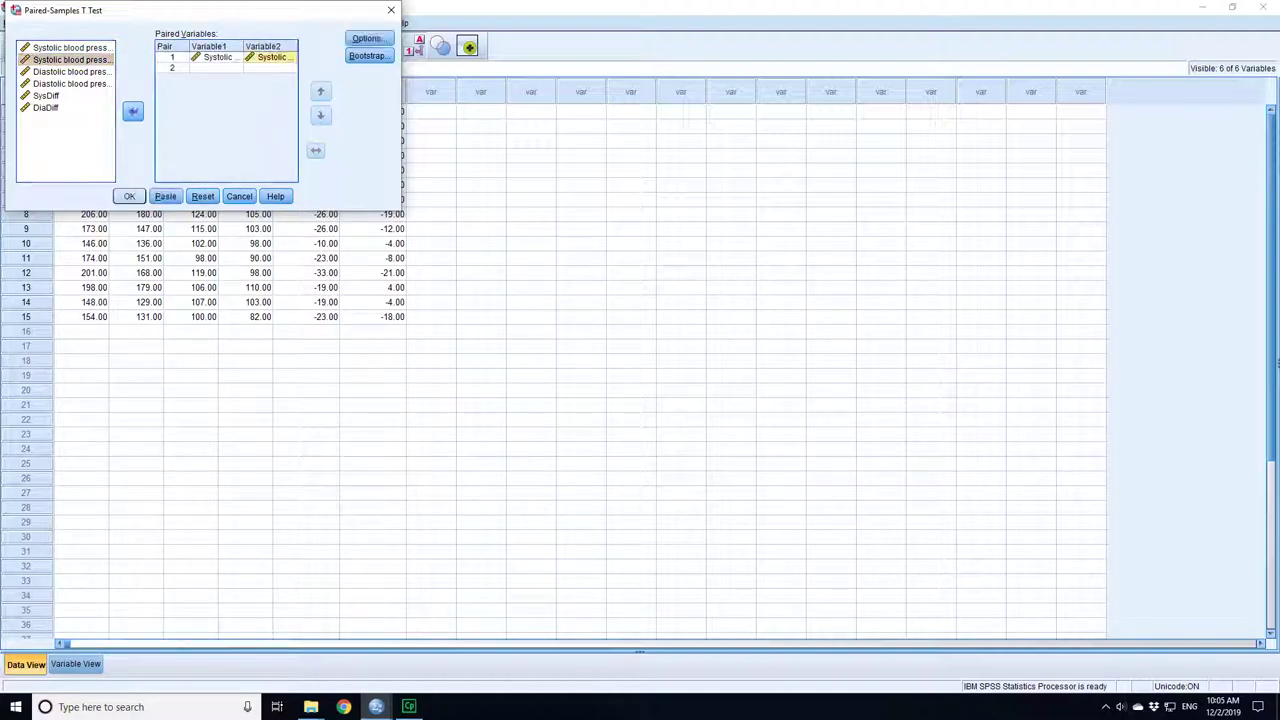
key("Return")
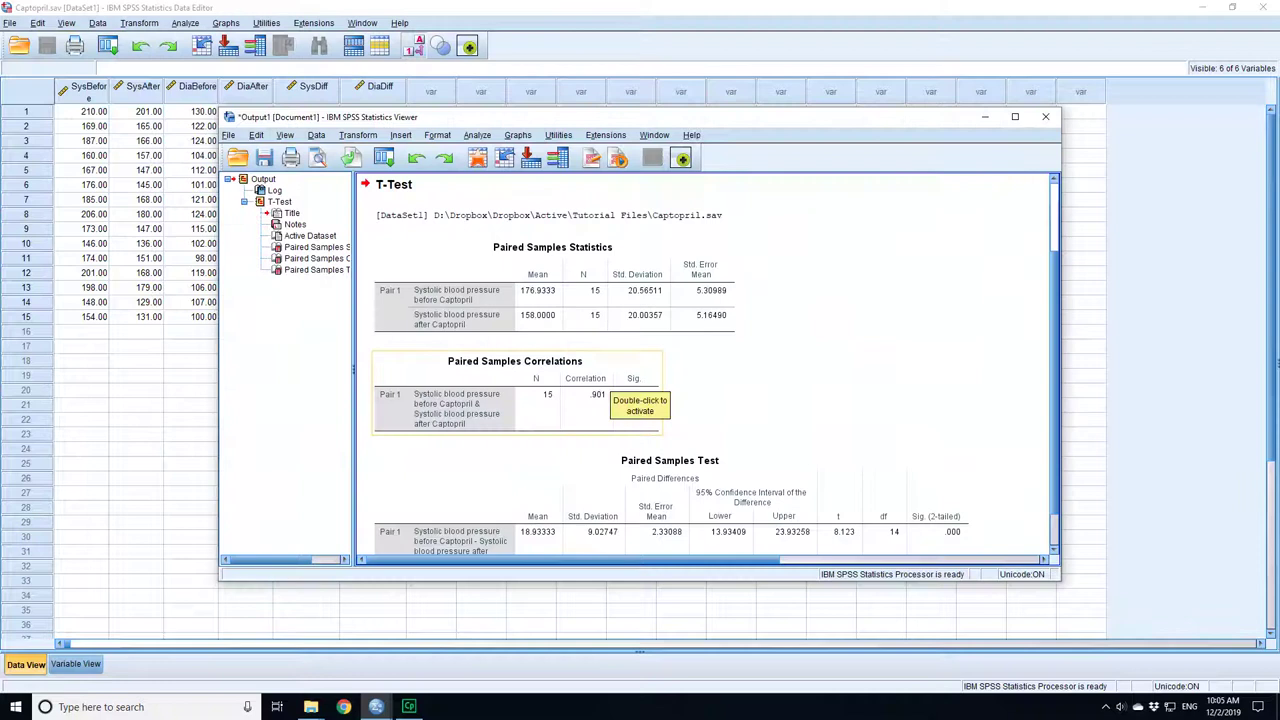
scroll(612, 383, "down", 1)
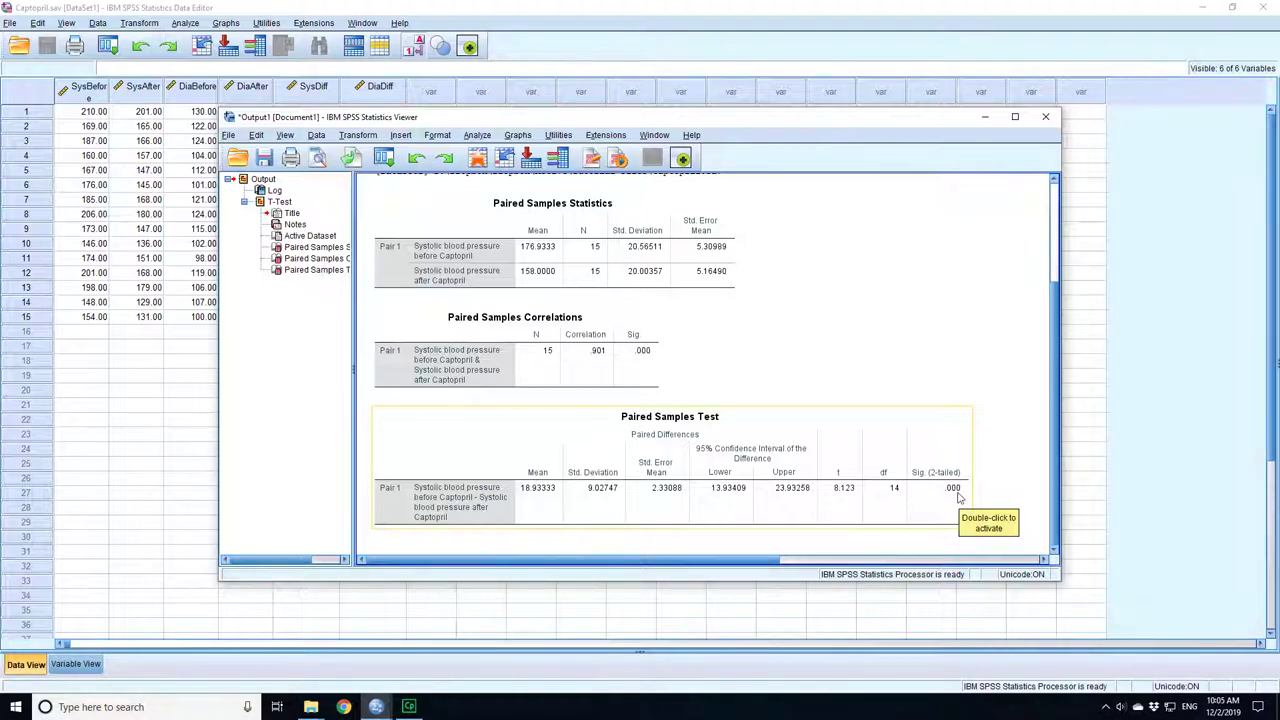
scroll(957, 497, "up", 4)
scroll(957, 497, "down", 4)
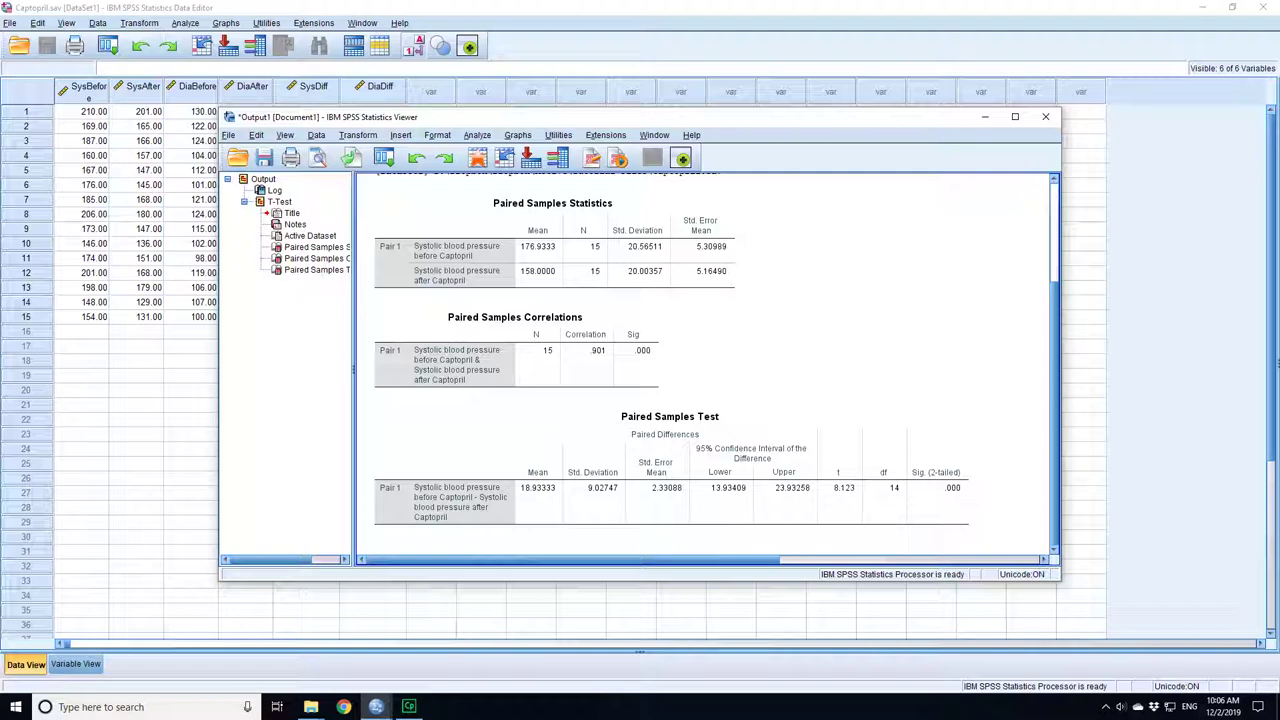
Step: Return to the Paired-Samples T Test dialog and add diastolic before/after Captopril as Pair 2
left_click(185, 22)
mouse_move(217, 101)
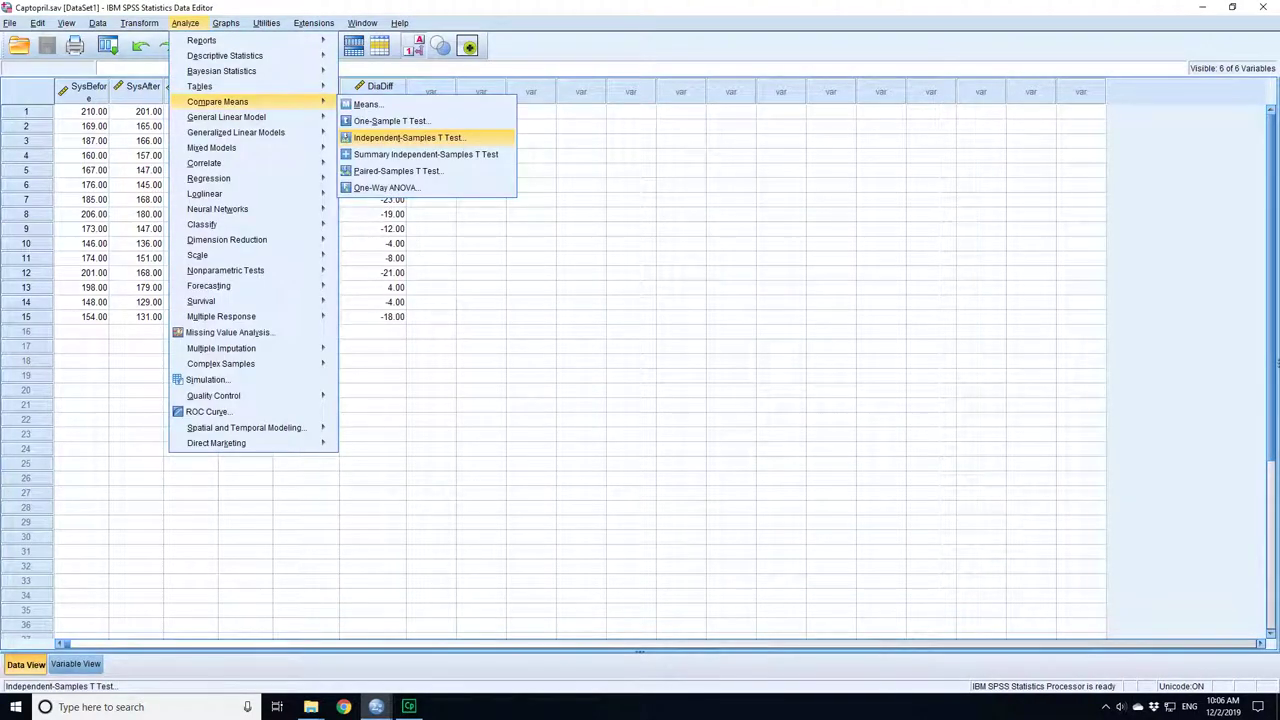
key("Down")
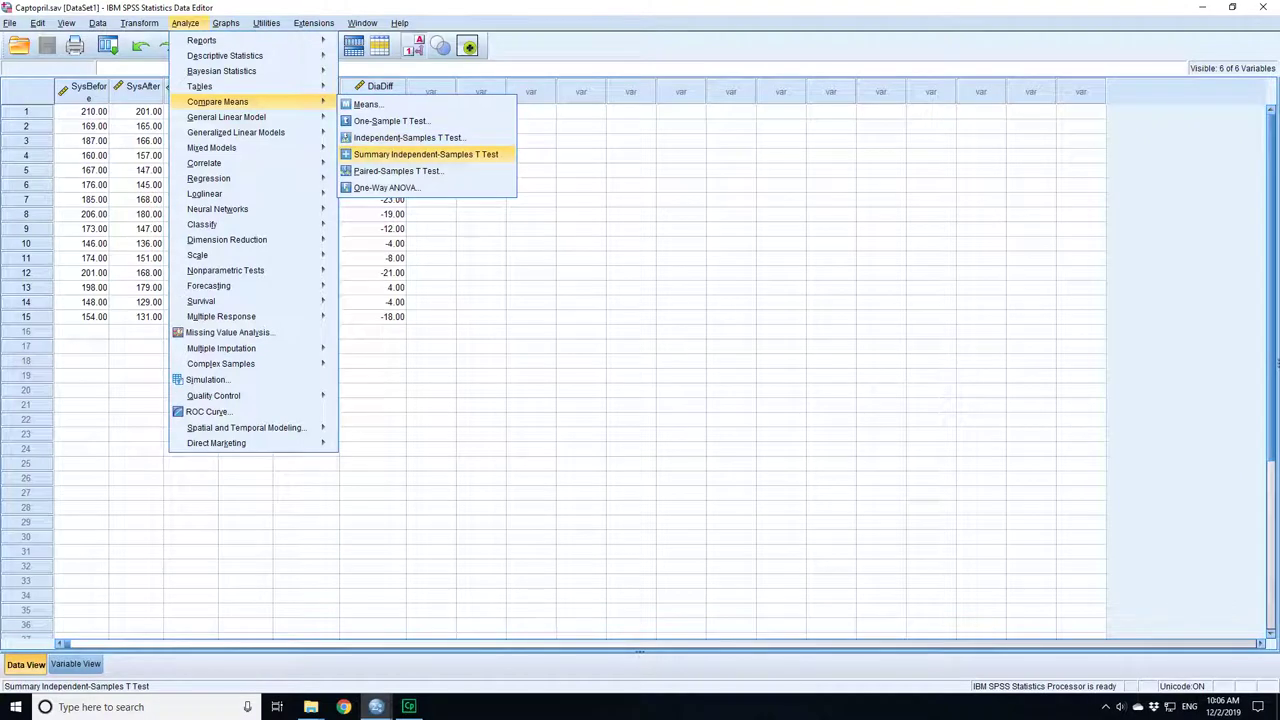
key("Down")
key("Return")
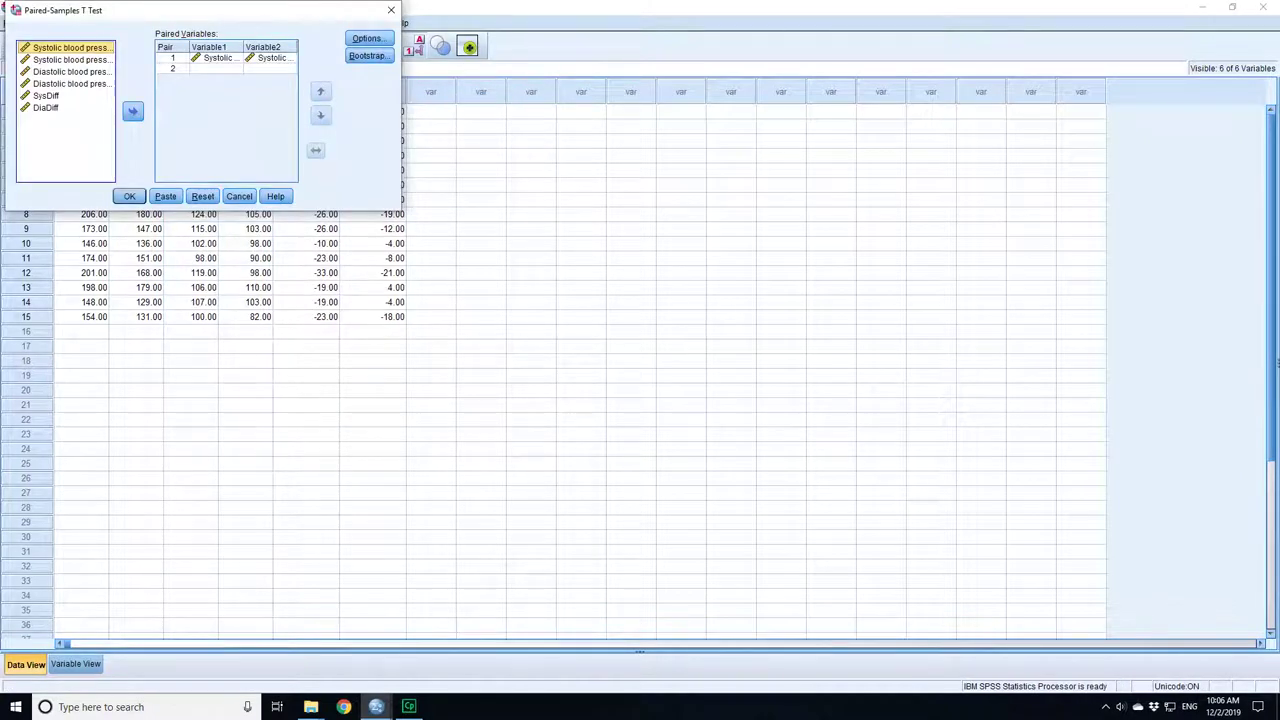
left_click(70, 71)
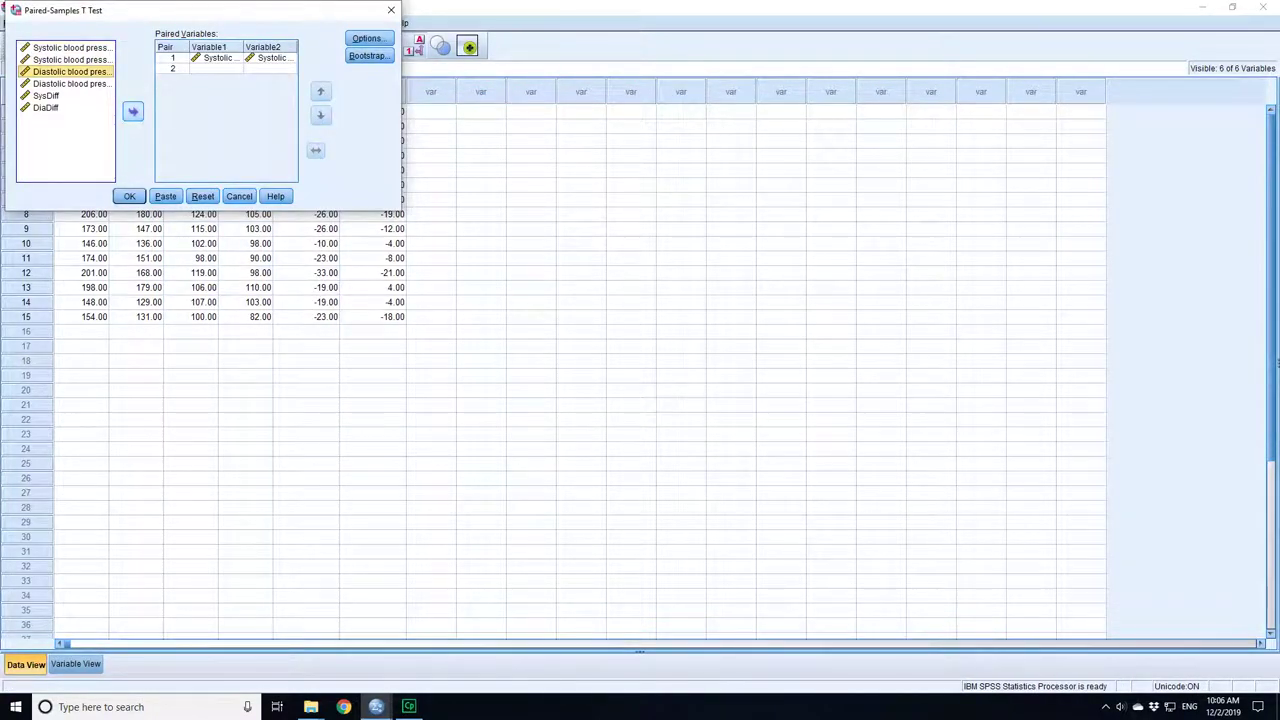
double_click(70, 71)
double_click(70, 83)
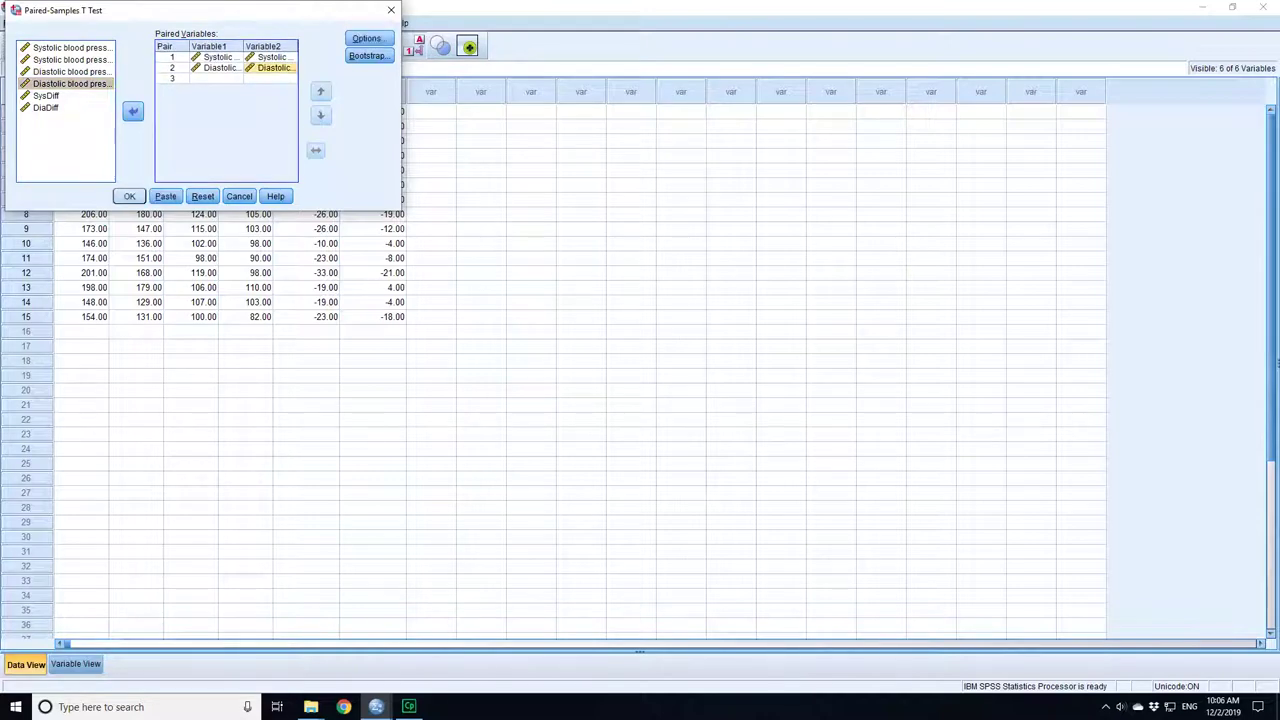
Step: Run the test on both pairs (diastolic t = 4.166, df 14, sig .001) and reposition the Output Viewer
key("Return")
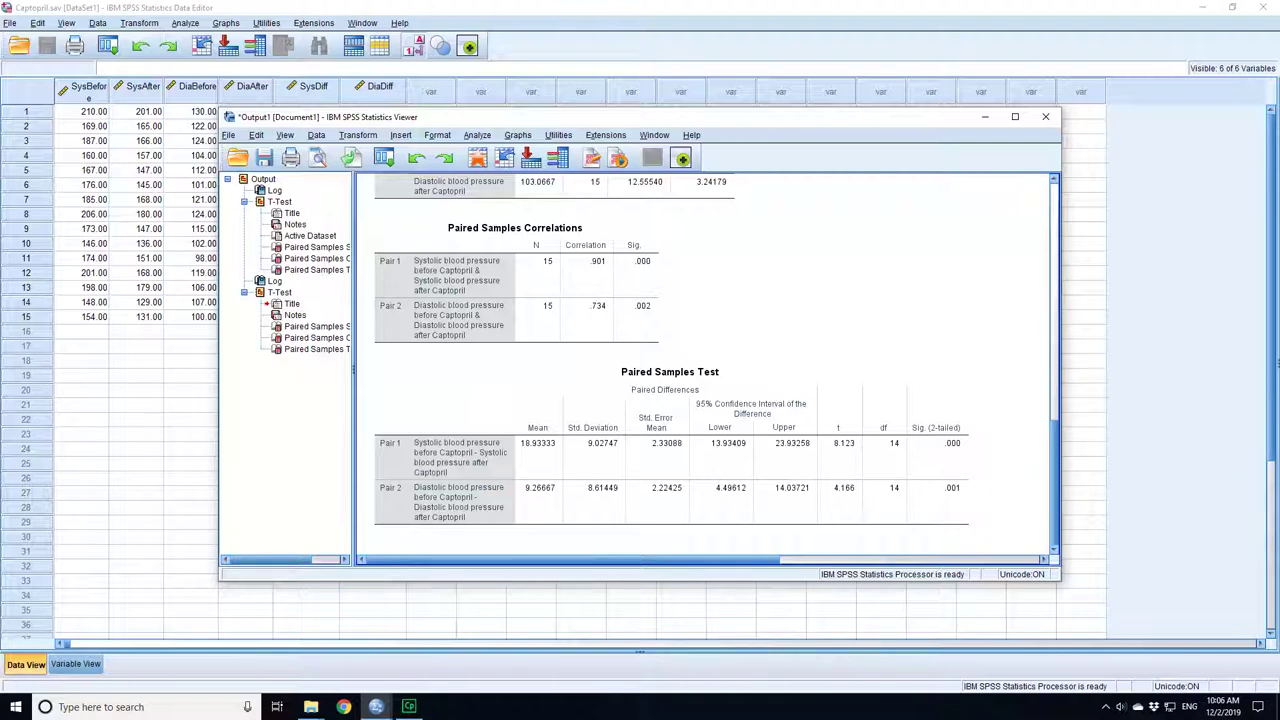
left_click_drag(650, 117, 843, 149)
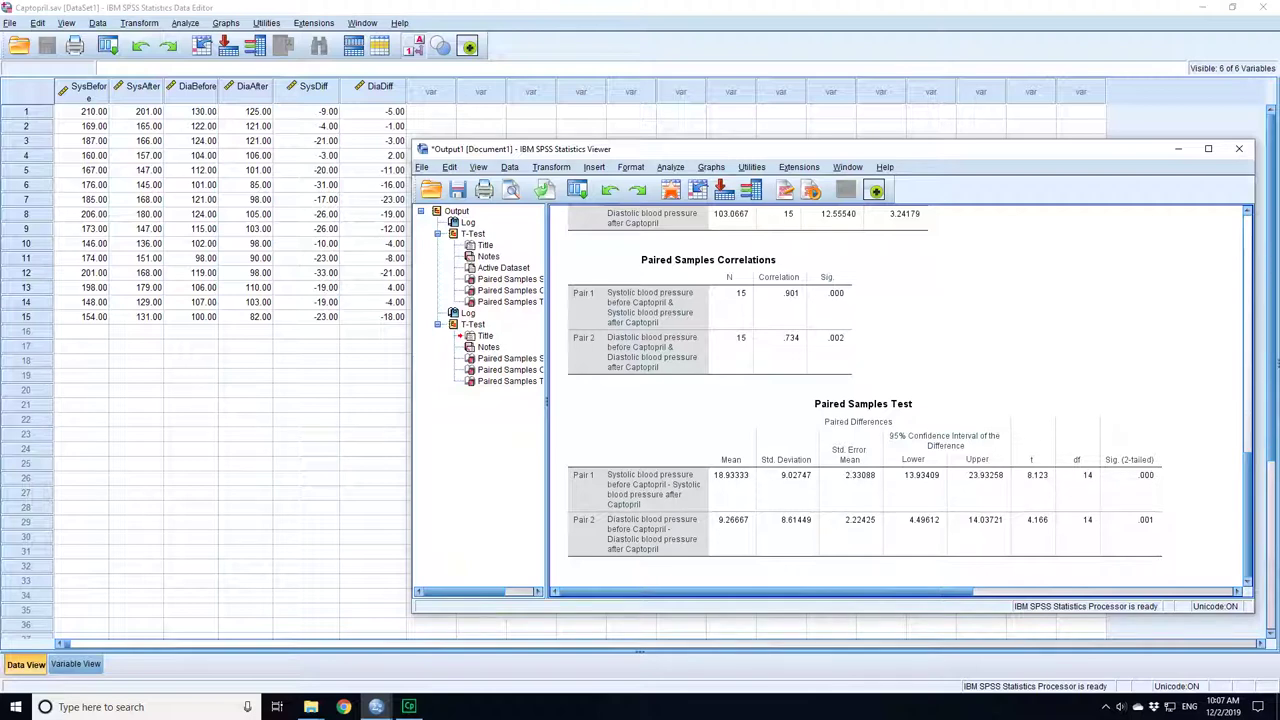
Step: Run a One-Sample T Test on SysDiff and DiaDiff against 0 (t = -8.123, -4.166)
left_click(185, 22)
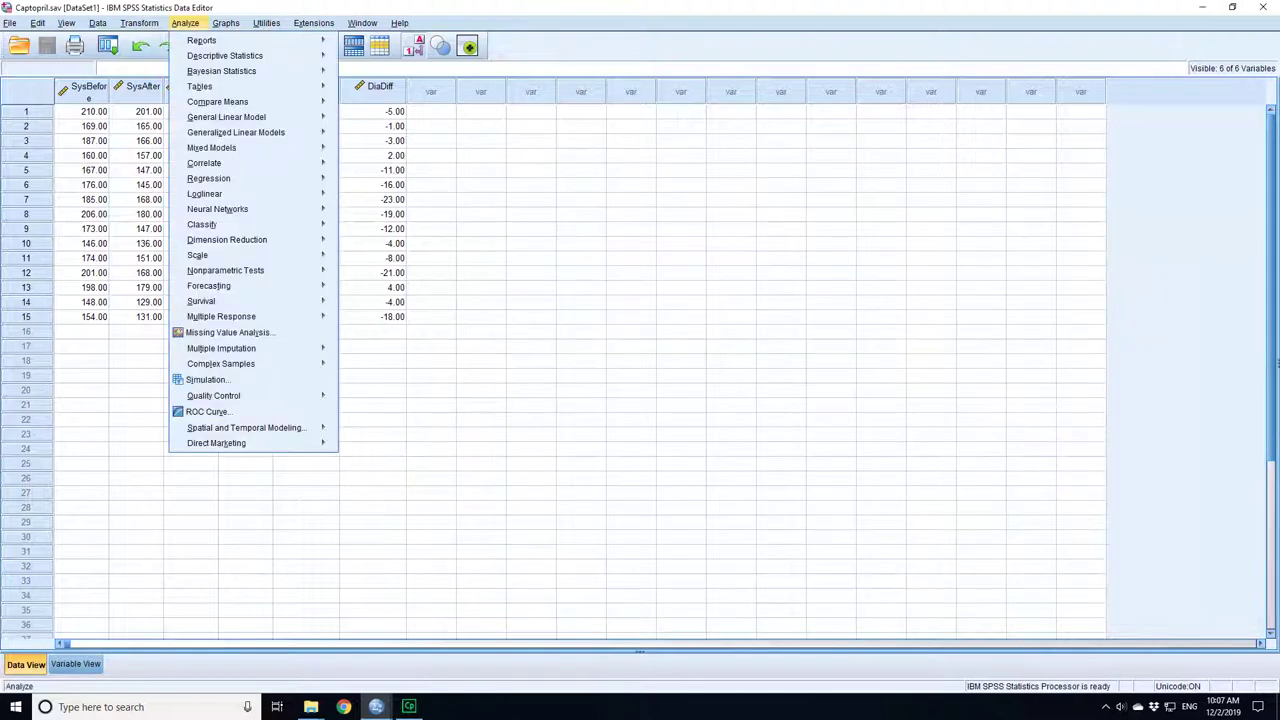
mouse_move(217, 101)
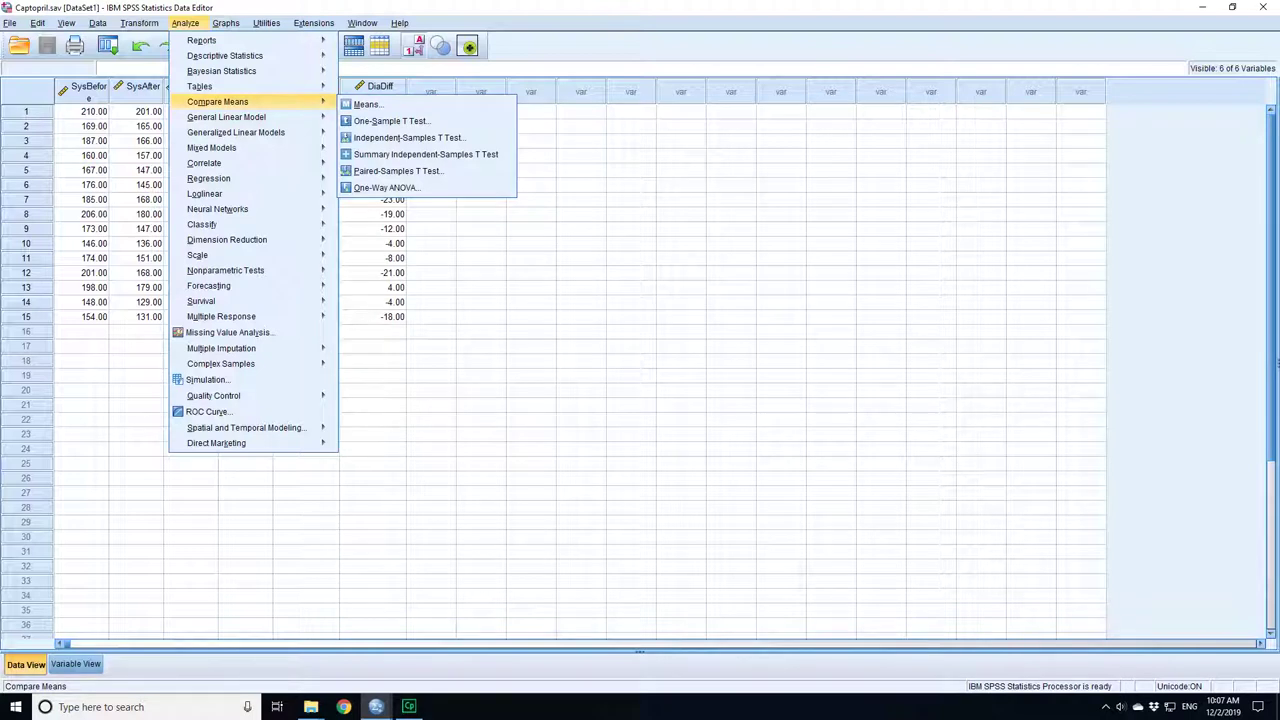
left_click(390, 120)
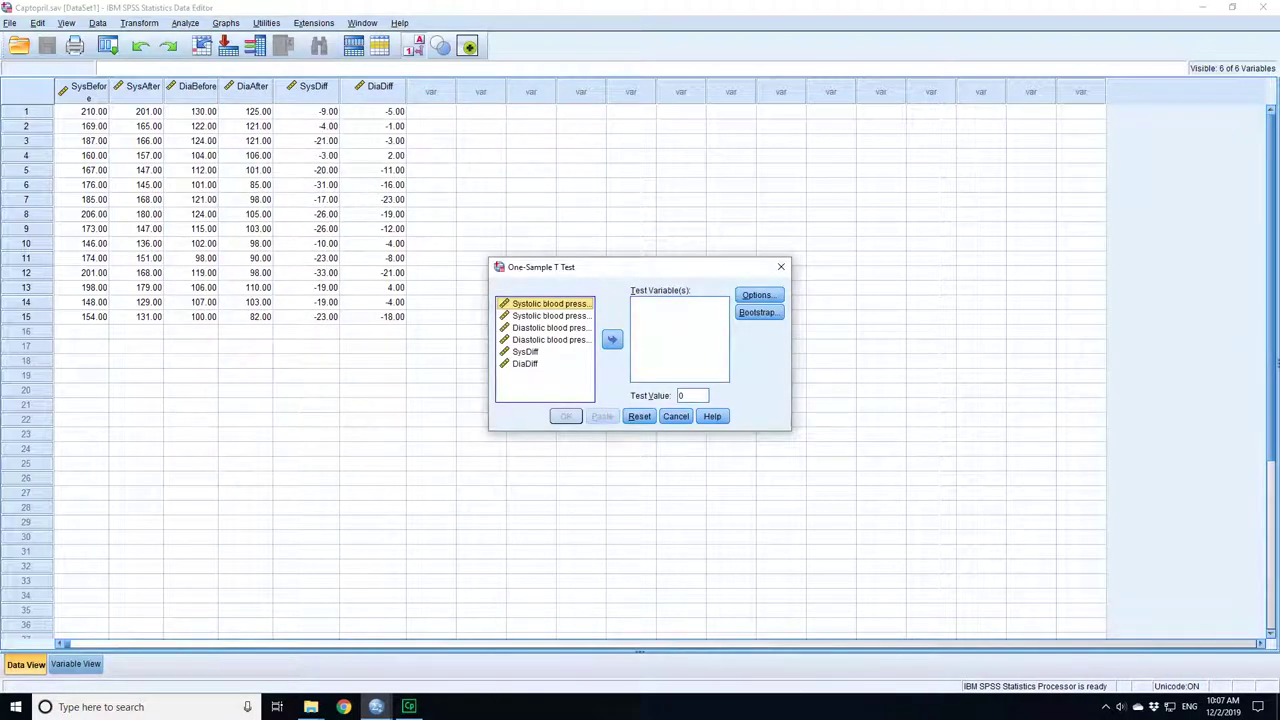
left_click(525, 351)
left_click(612, 339)
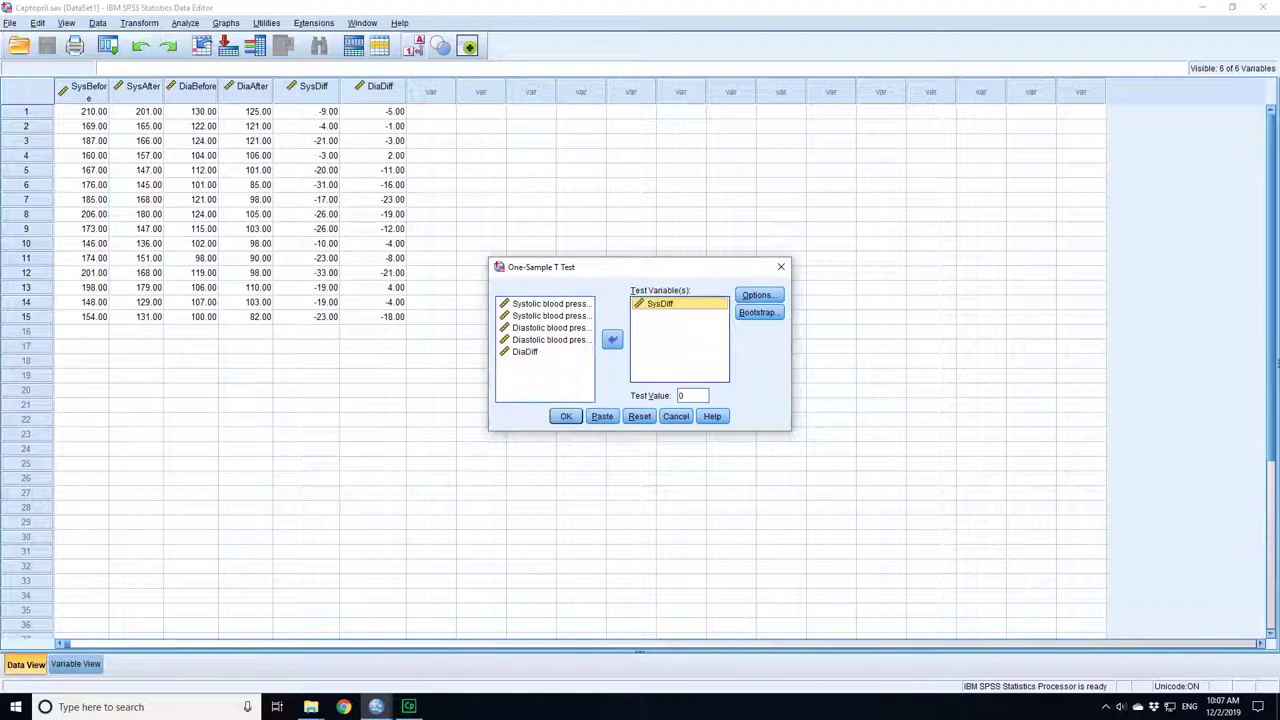
left_click(525, 351)
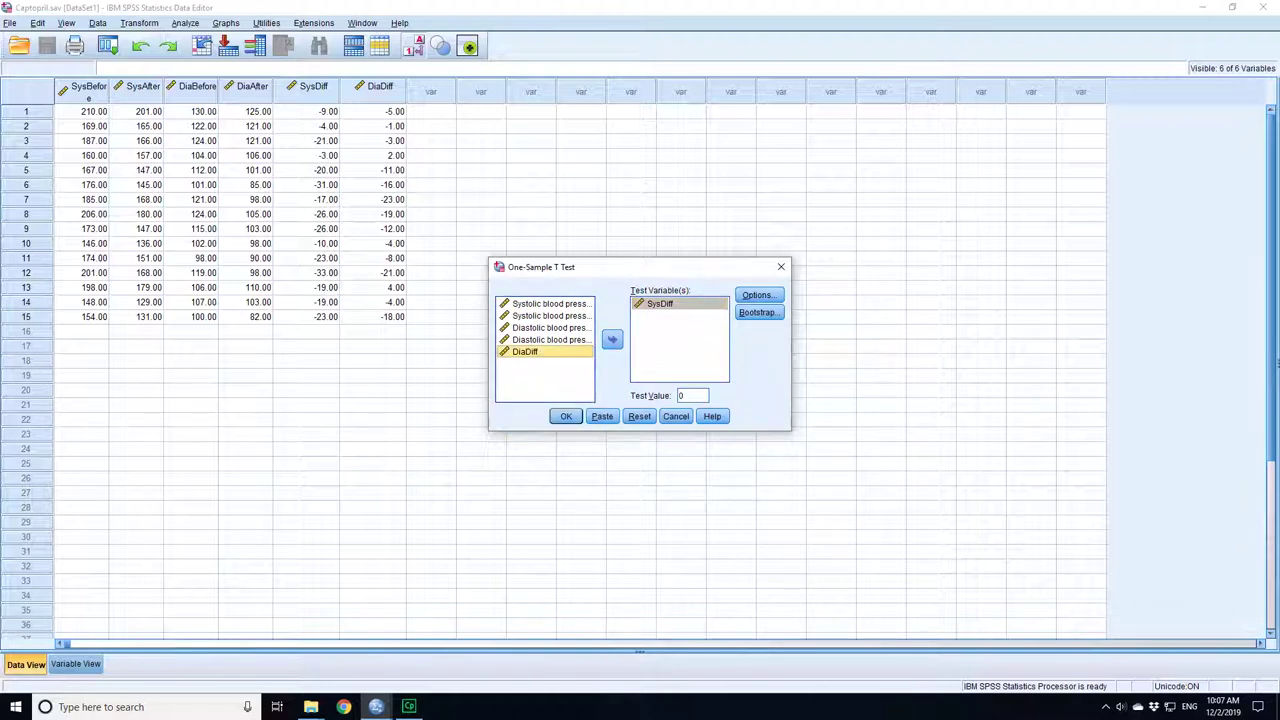
left_click(612, 339)
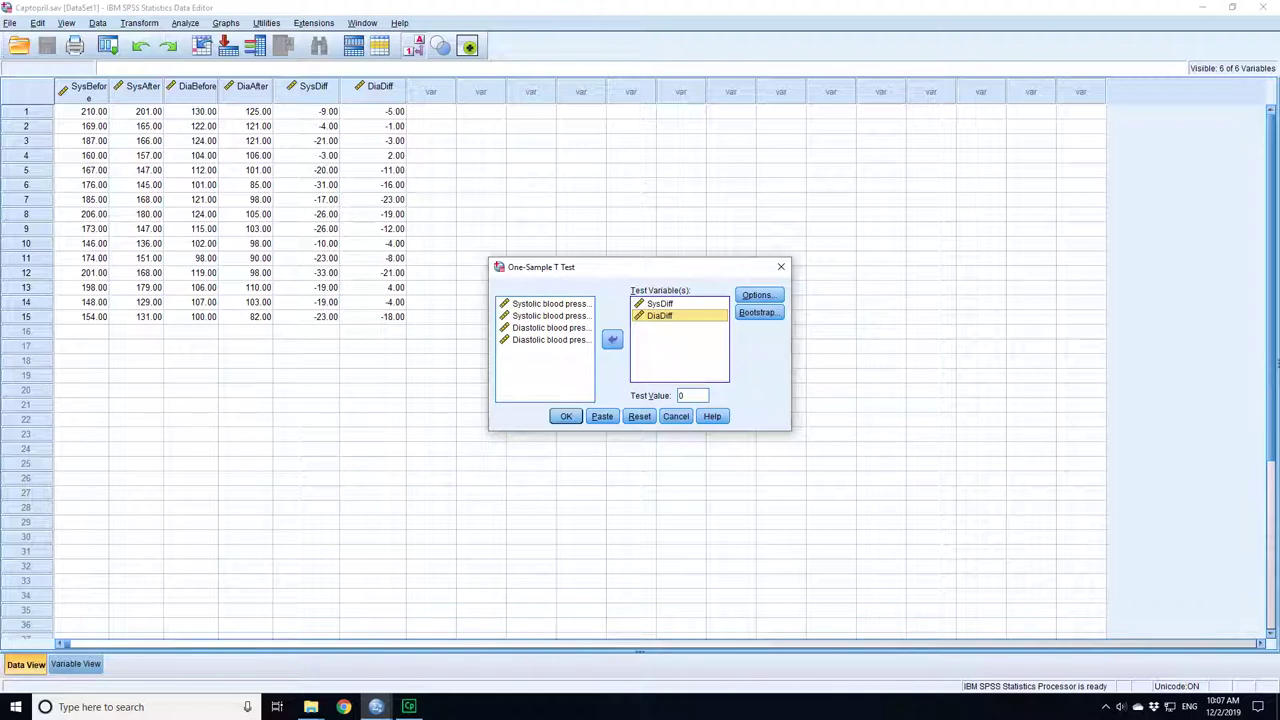
key("Return")
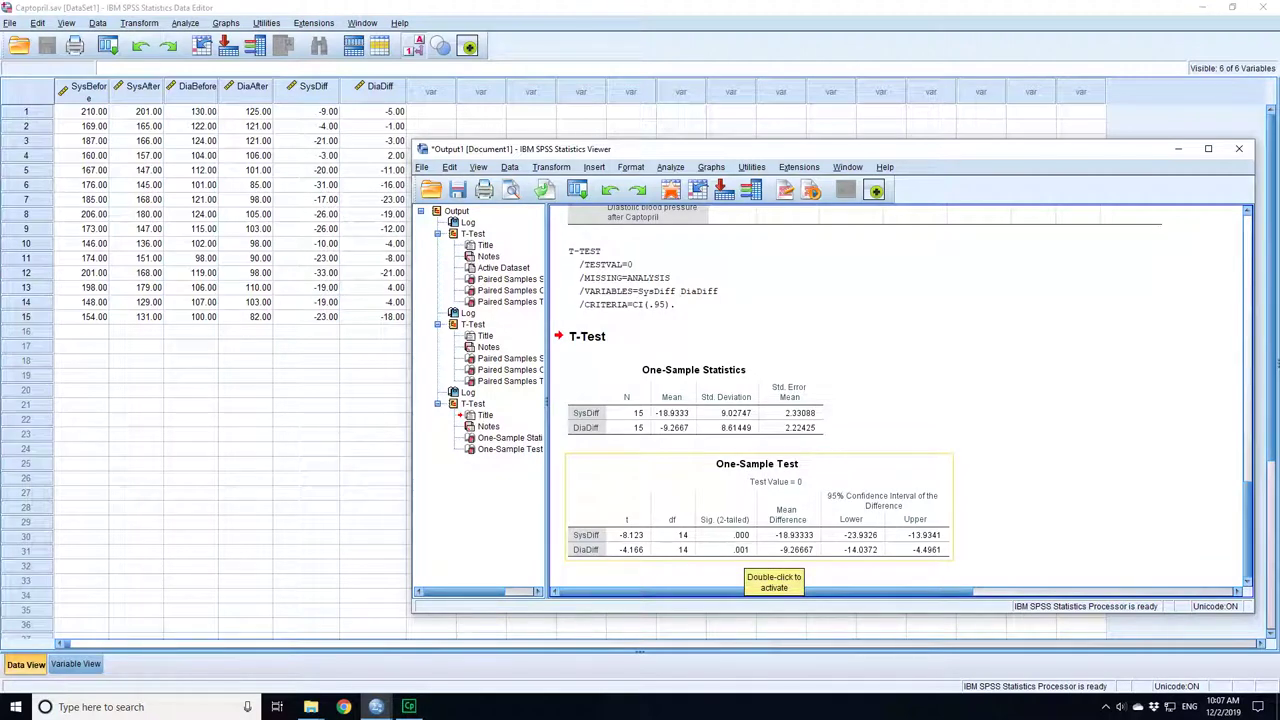
scroll(770, 560, "up", 5)
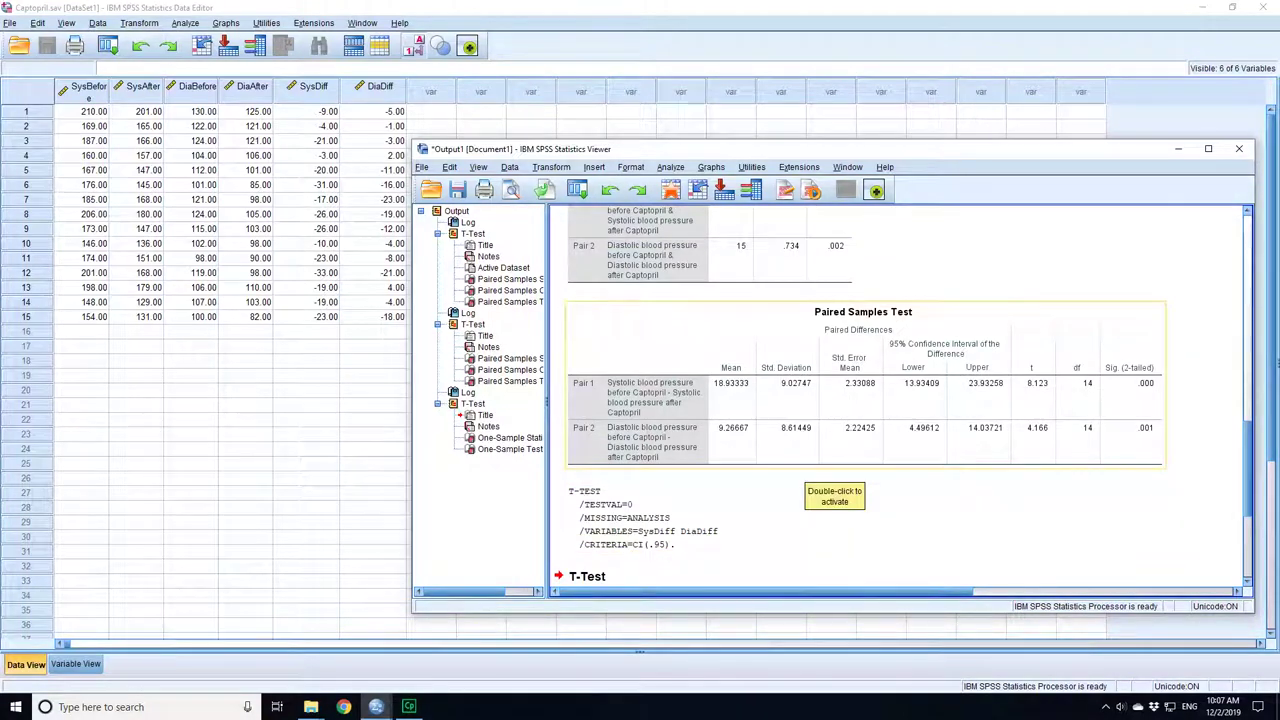
scroll(820, 472, "down", 5)
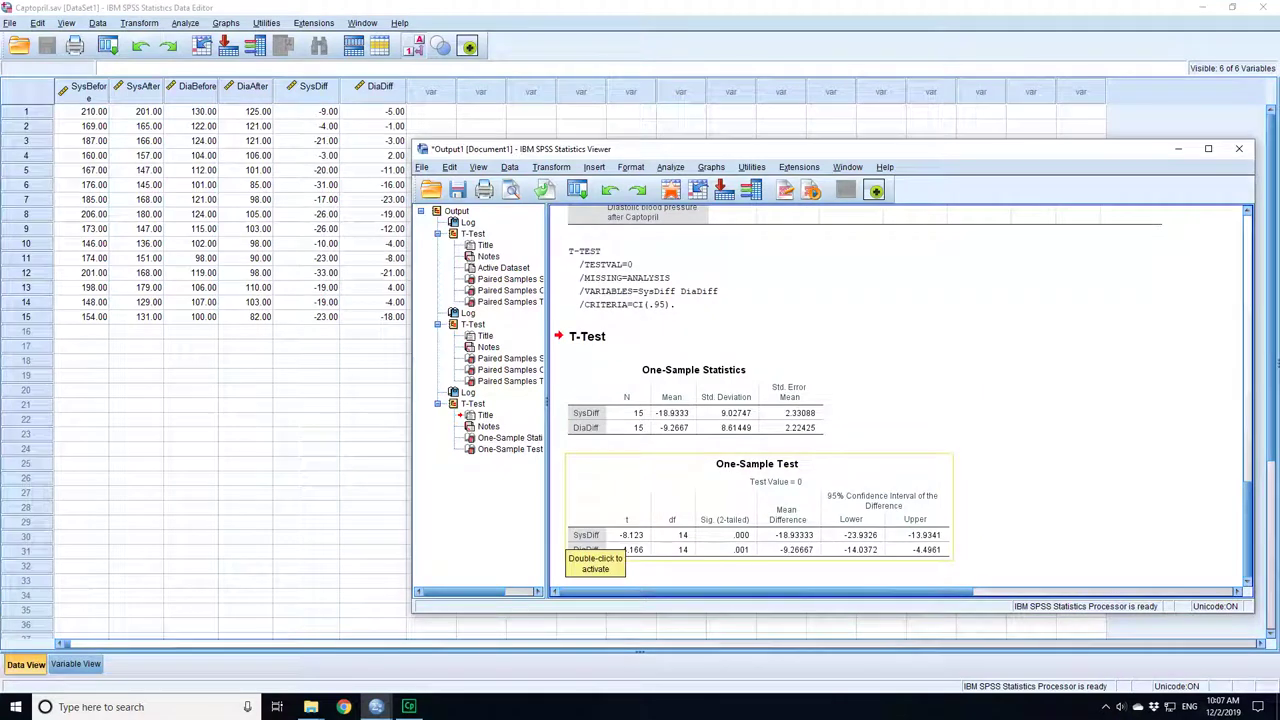
scroll(645, 545, "up", 3)
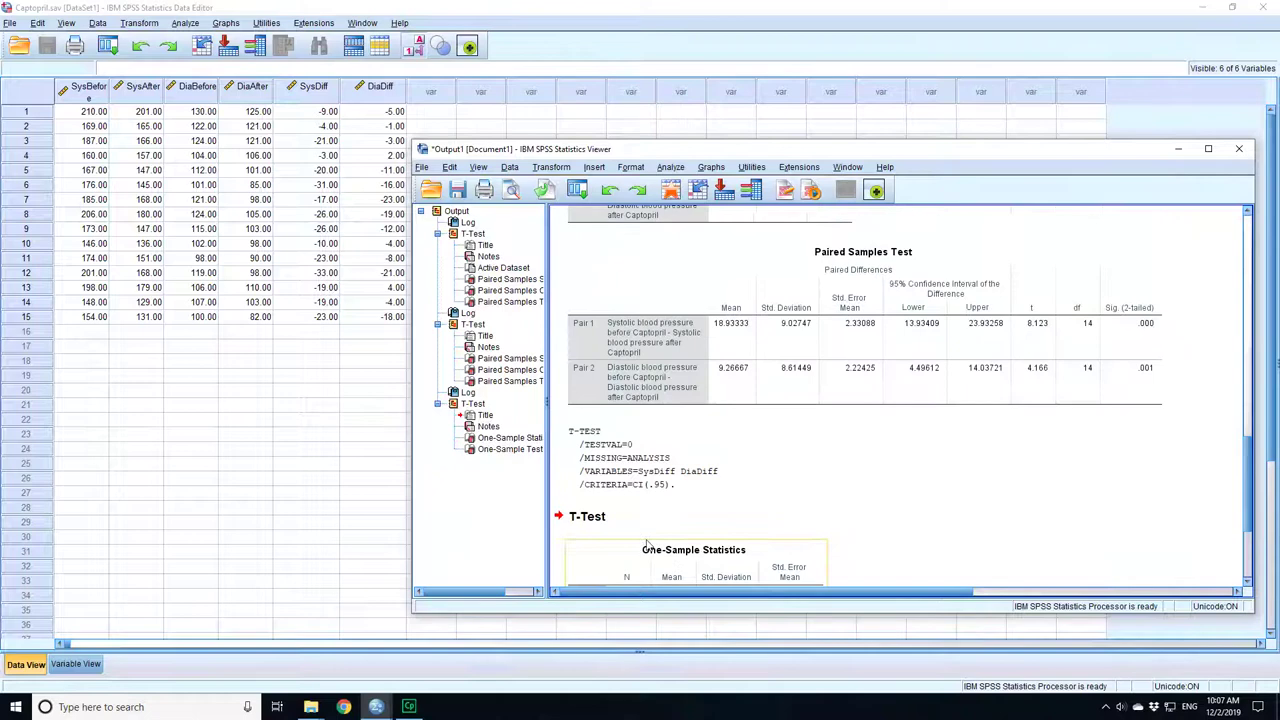
scroll(645, 545, "down", 3)
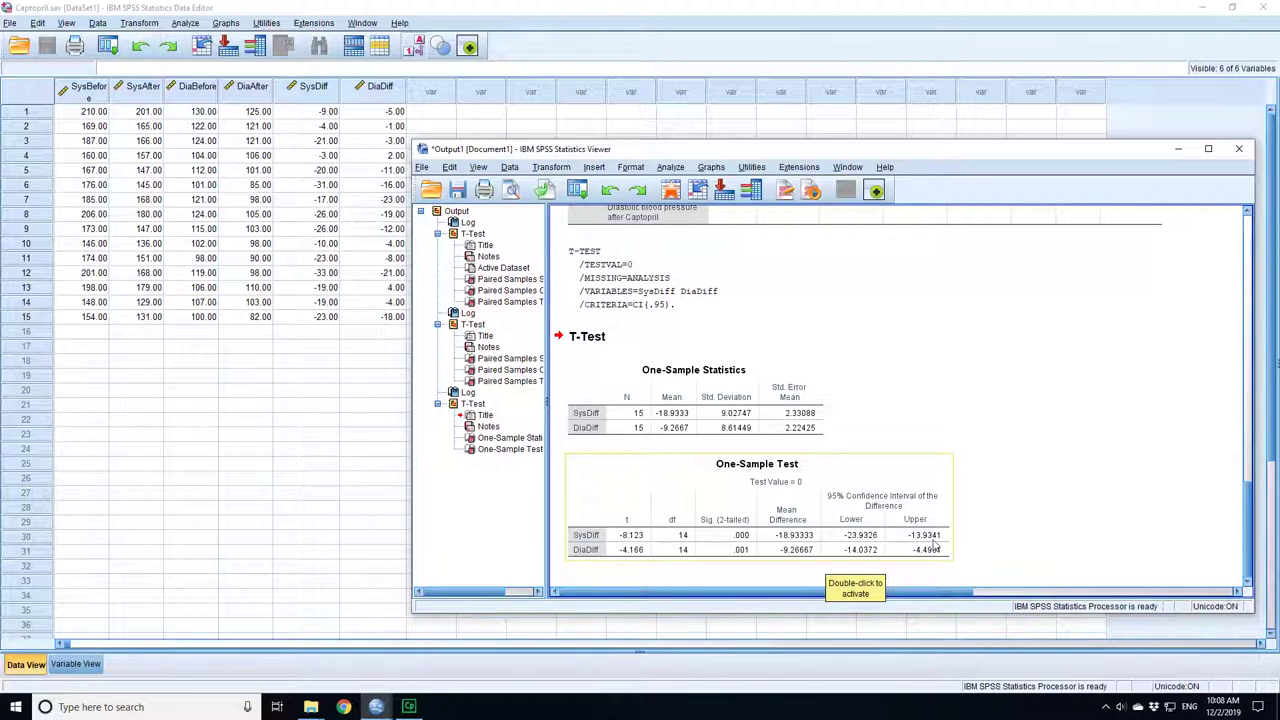
scroll(933, 545, "up", 5)
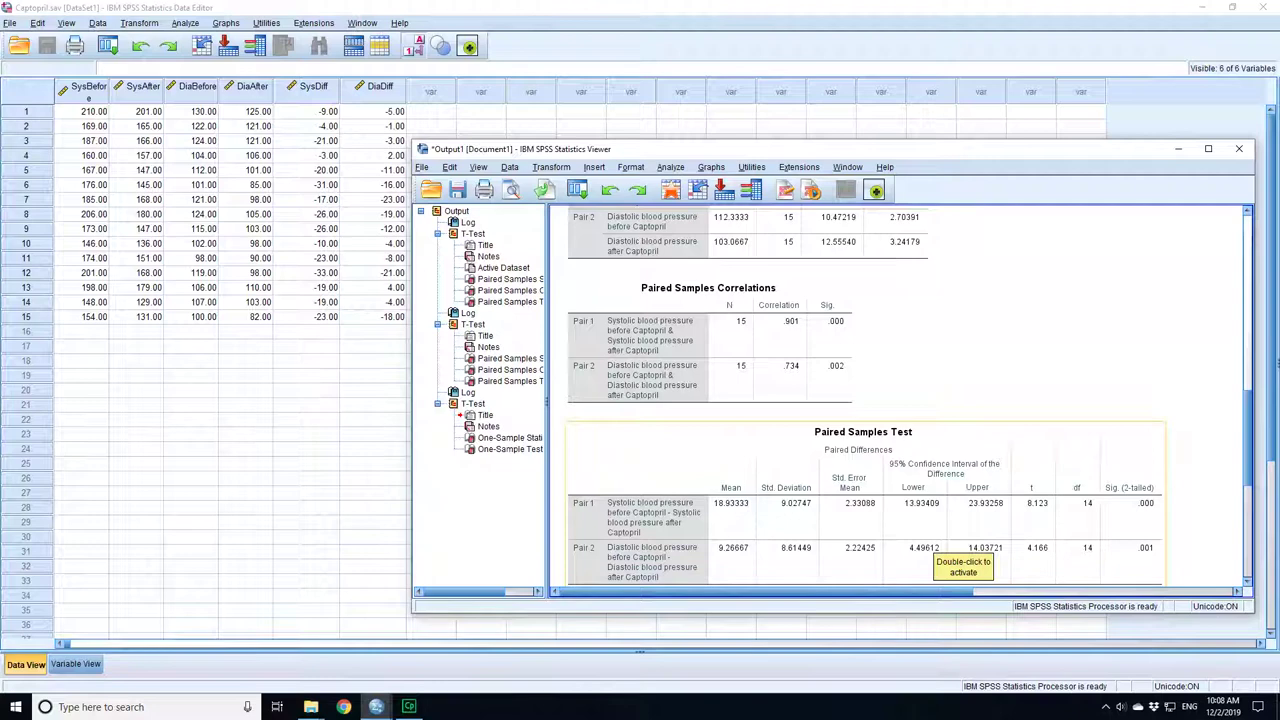
scroll(958, 548, "down", 5)
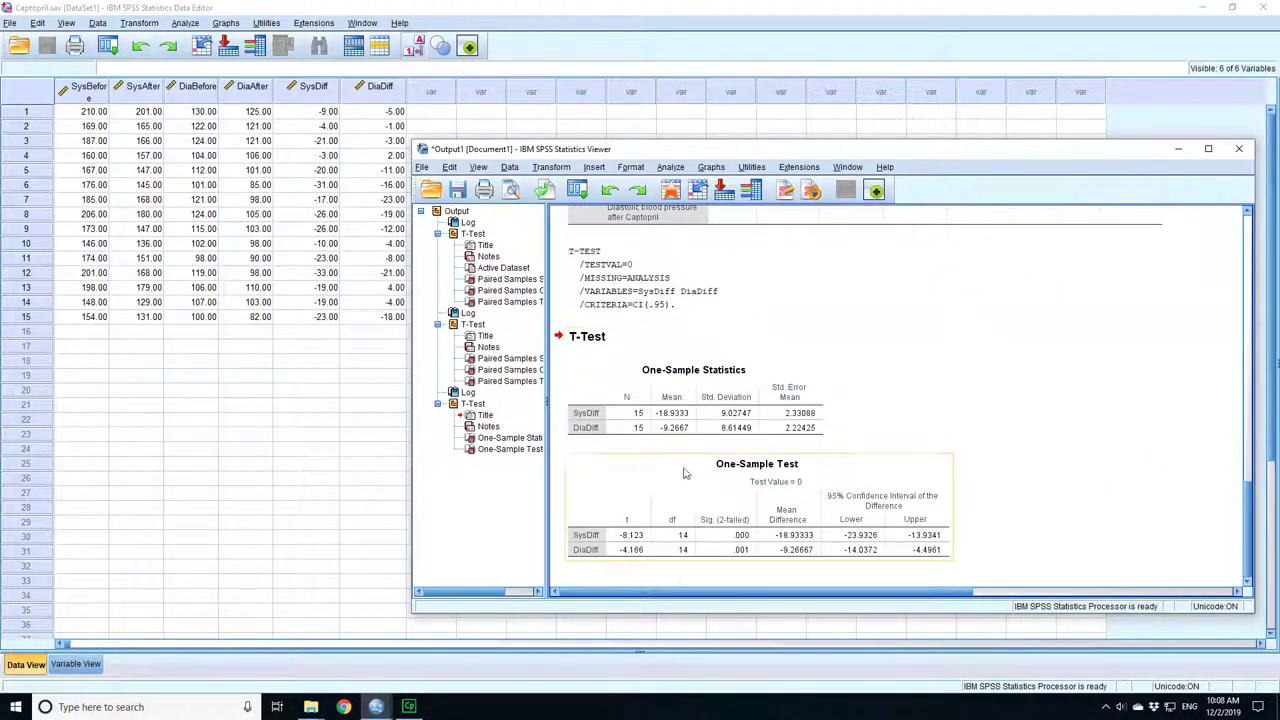